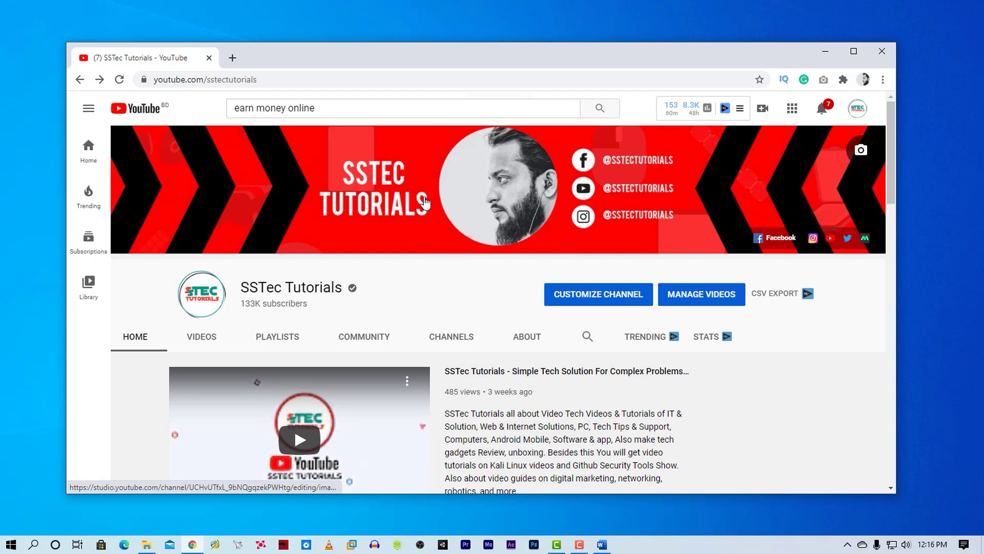
Open the Fiverr website in a new browser tab.
left_click(231, 58)
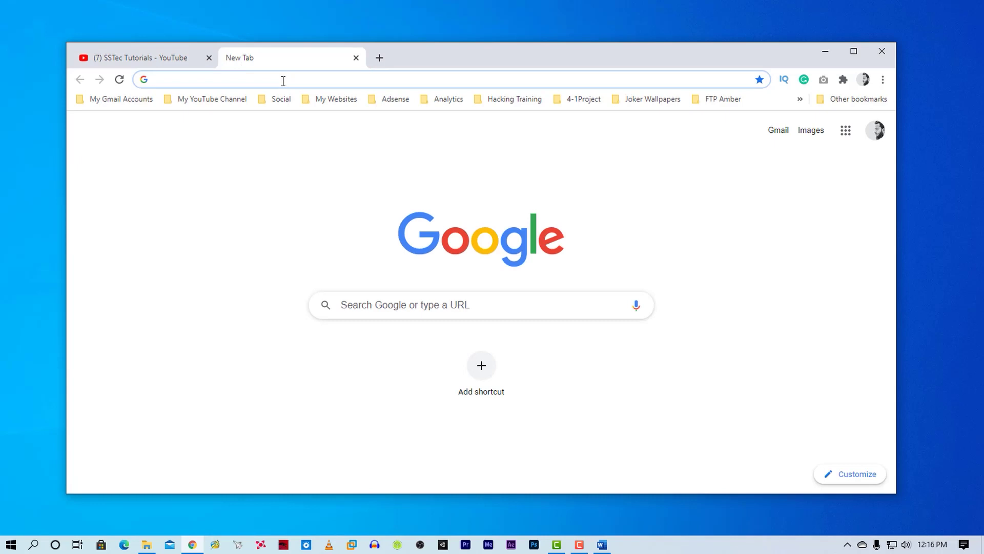
type("fiver")
key("Return")
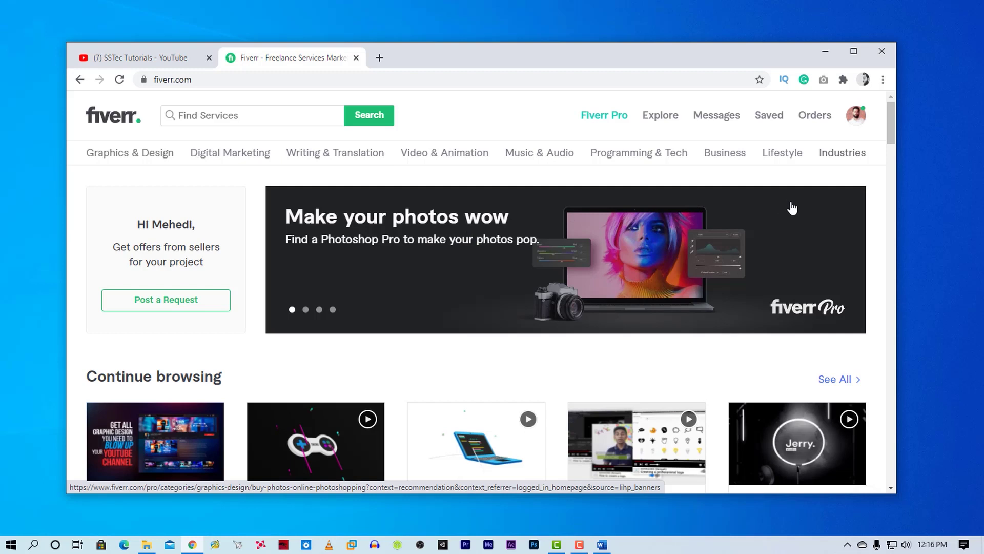
Log out of the current Fiverr account and join again by continuing with Google.
scroll(792, 207, "down", 5)
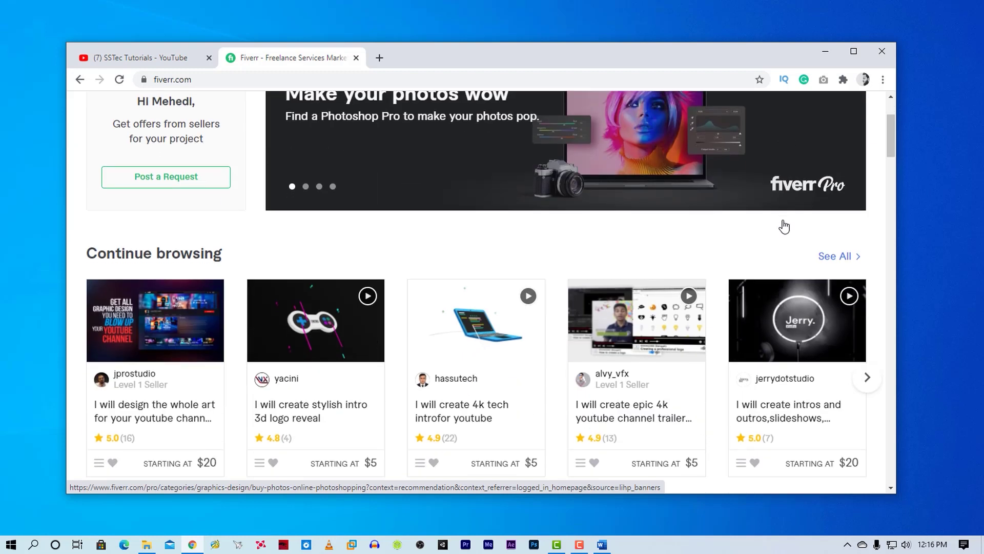
scroll(784, 224, "up", 4)
scroll(784, 226, "up", 1)
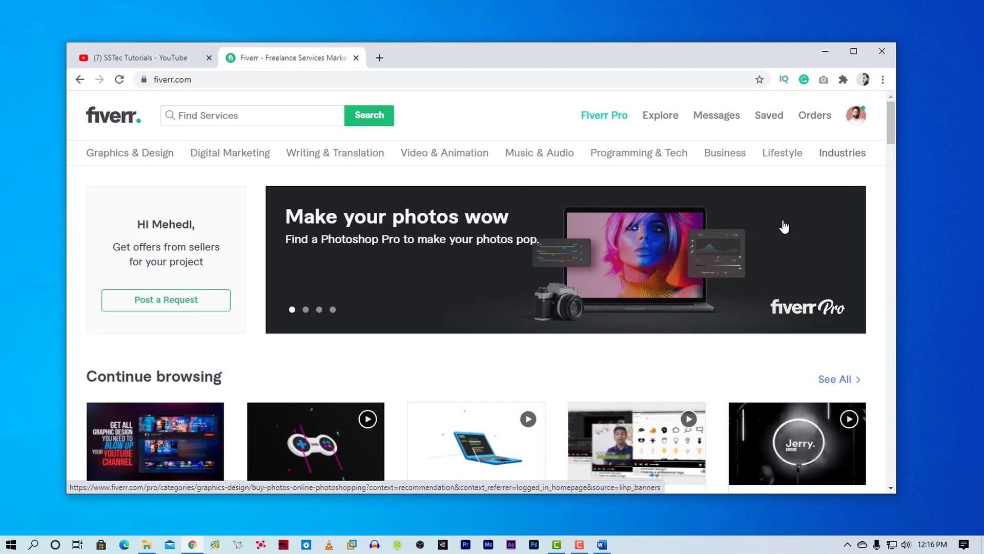
left_click(858, 123)
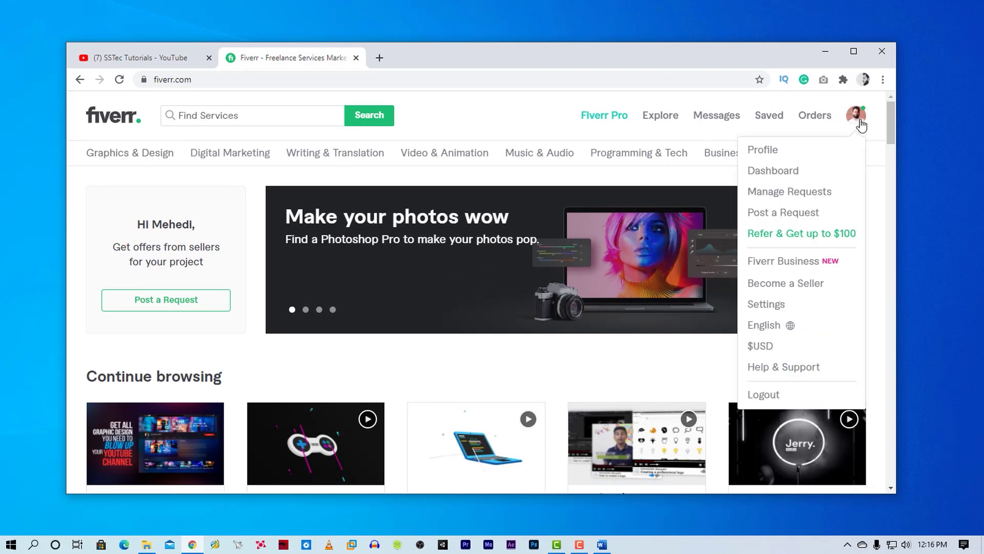
left_click(763, 394)
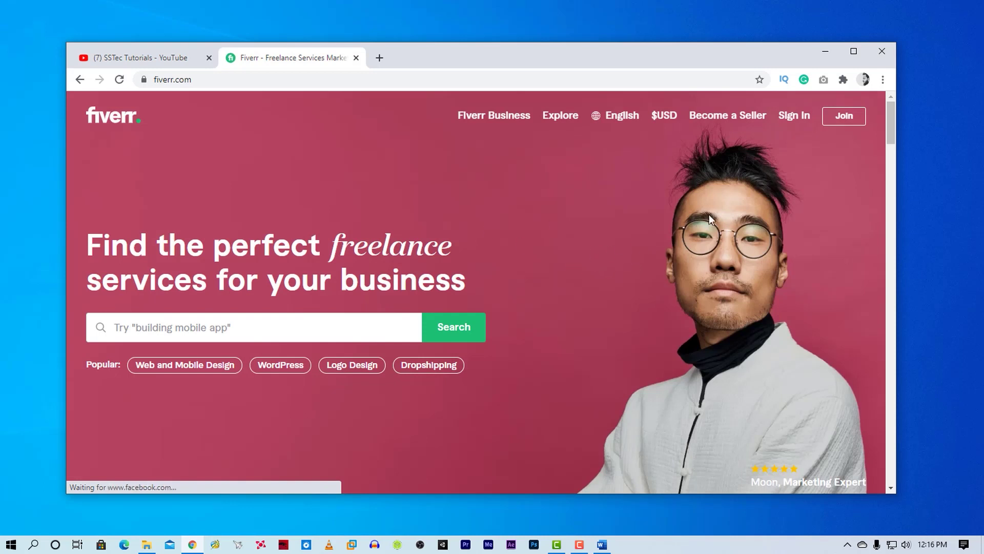
left_click(845, 118)
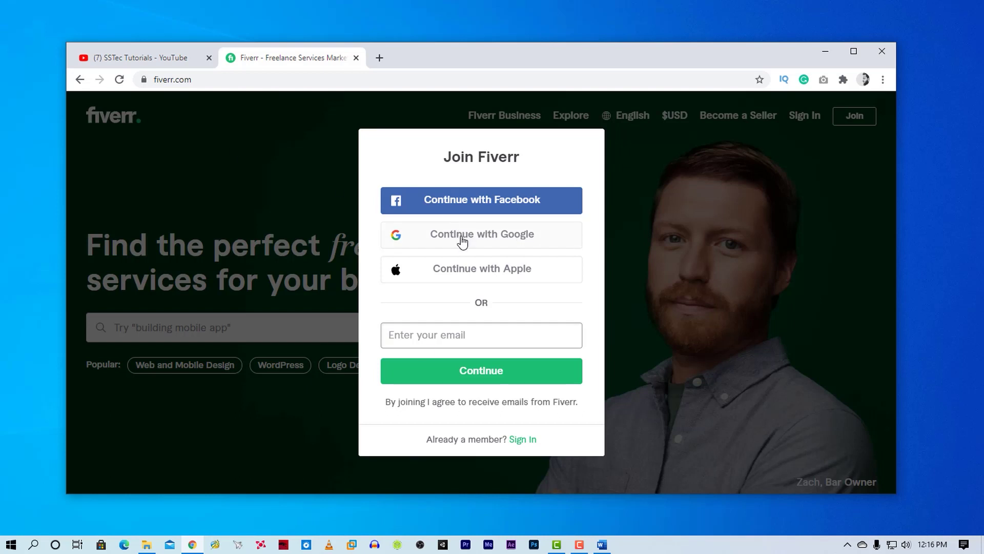
left_click(462, 234)
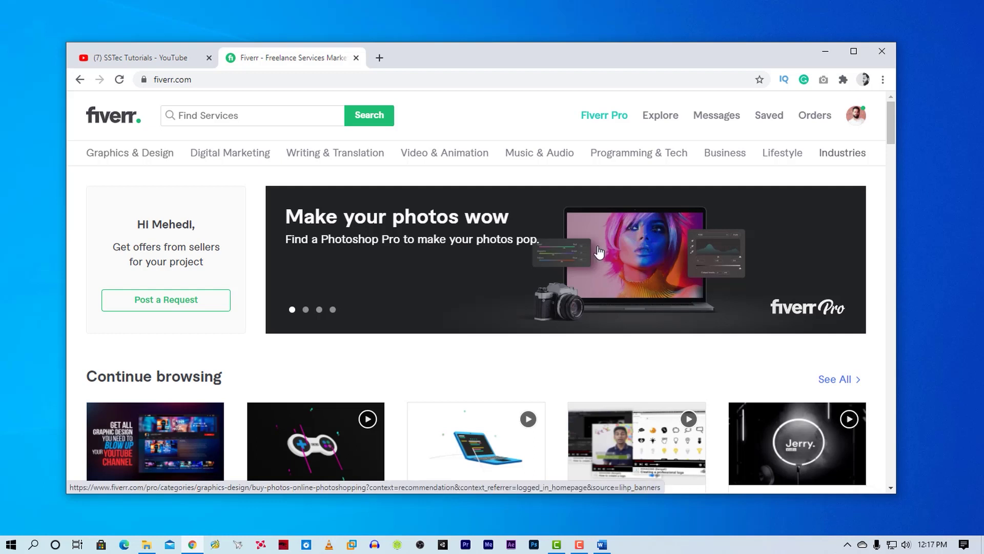
Look through the recently viewed, most popular and suggested gigs on the Fiverr homepage.
scroll(599, 251, "down", 7)
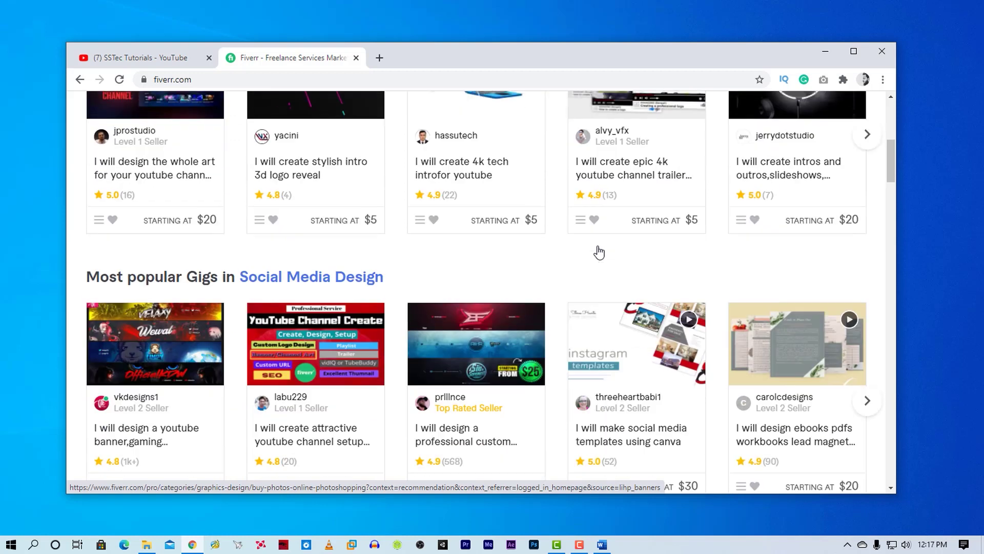
scroll(598, 251, "up", 1)
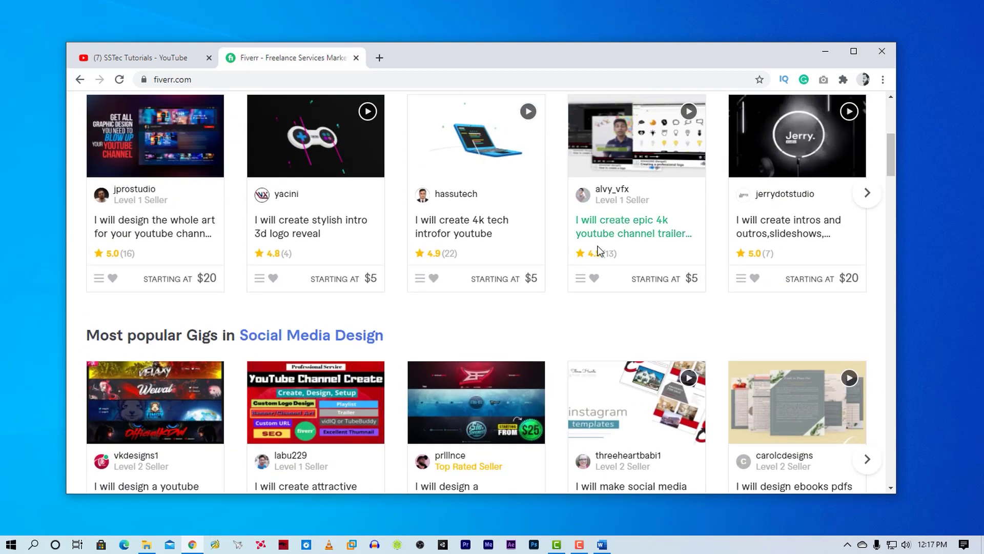
scroll(598, 251, "down", 3)
scroll(598, 252, "down", 1)
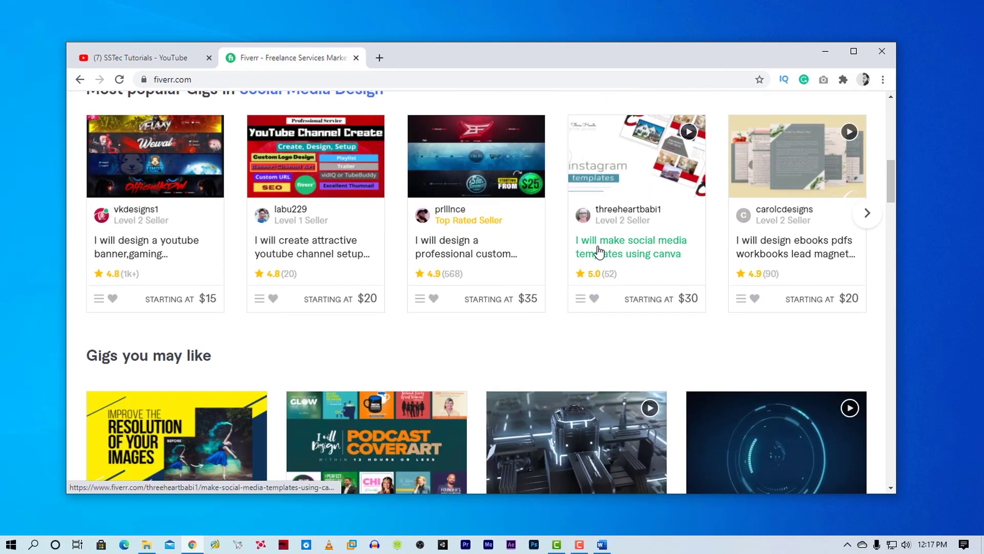
scroll(599, 251, "down", 1)
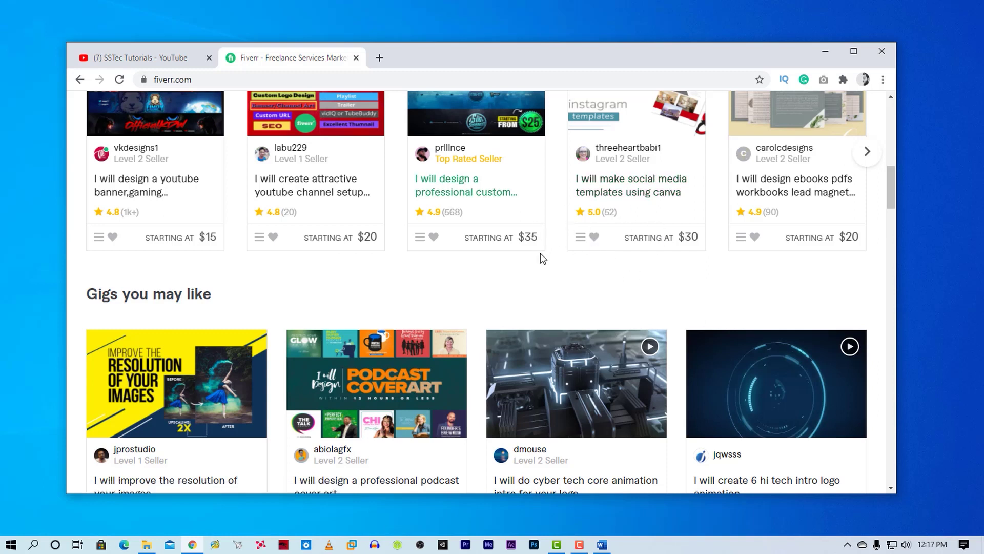
scroll(548, 297, "down", 5)
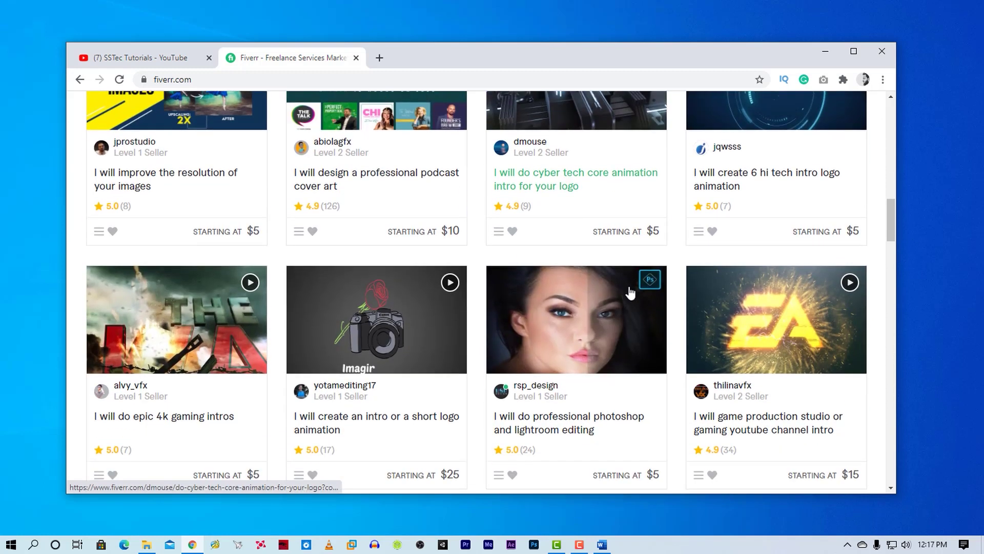
Search Fiverr services for "remove photo background".
scroll(630, 296, "up", 10)
left_click(263, 115)
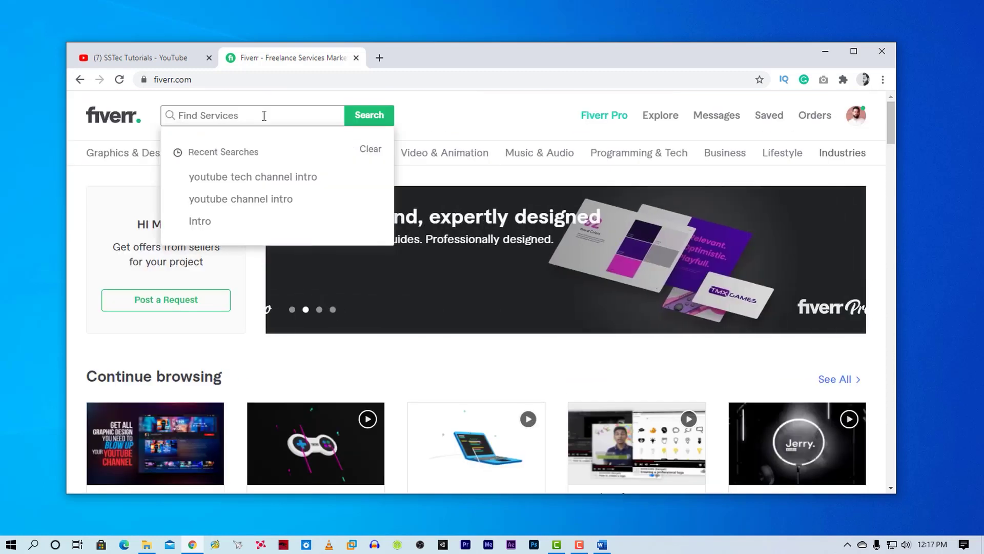
type("remove ph")
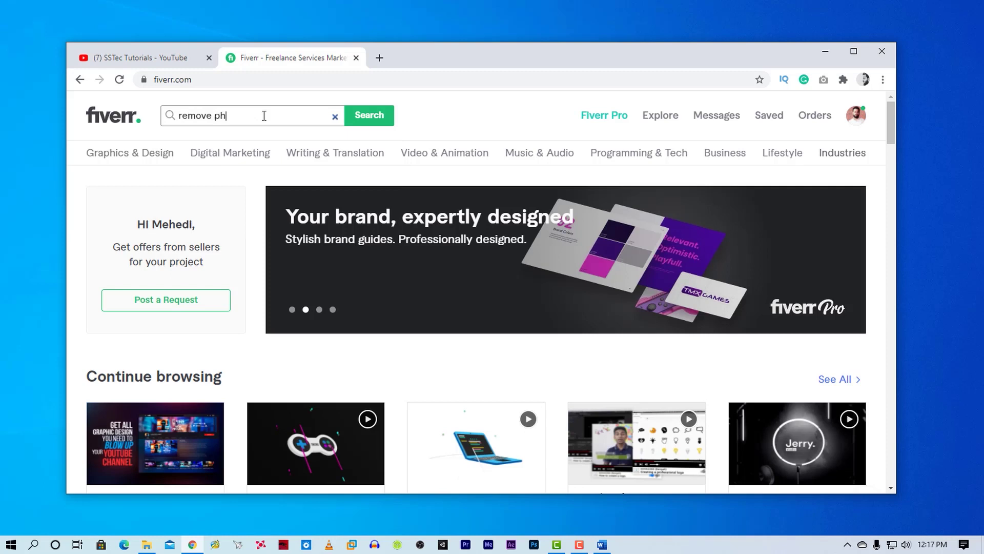
type("oto backgrou")
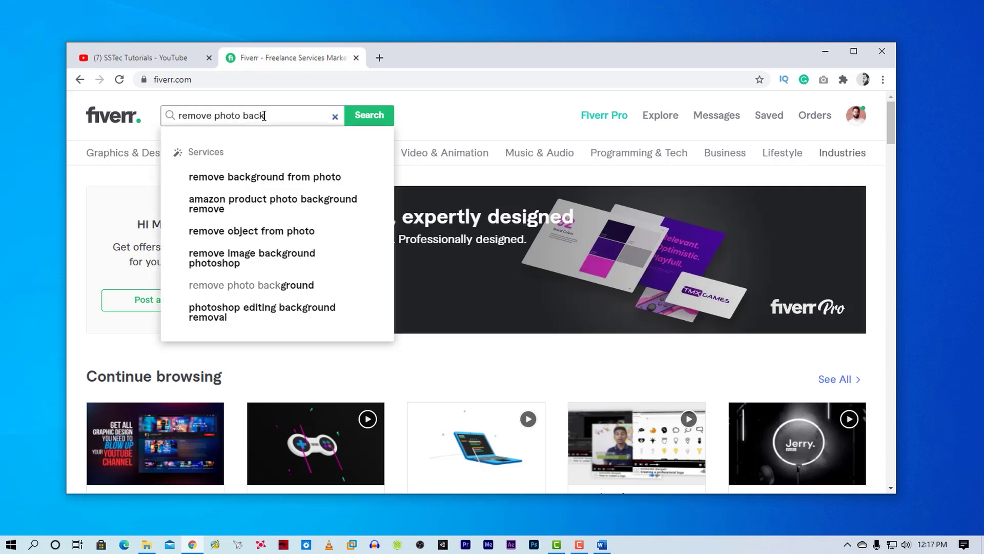
type("nd")
key("Return")
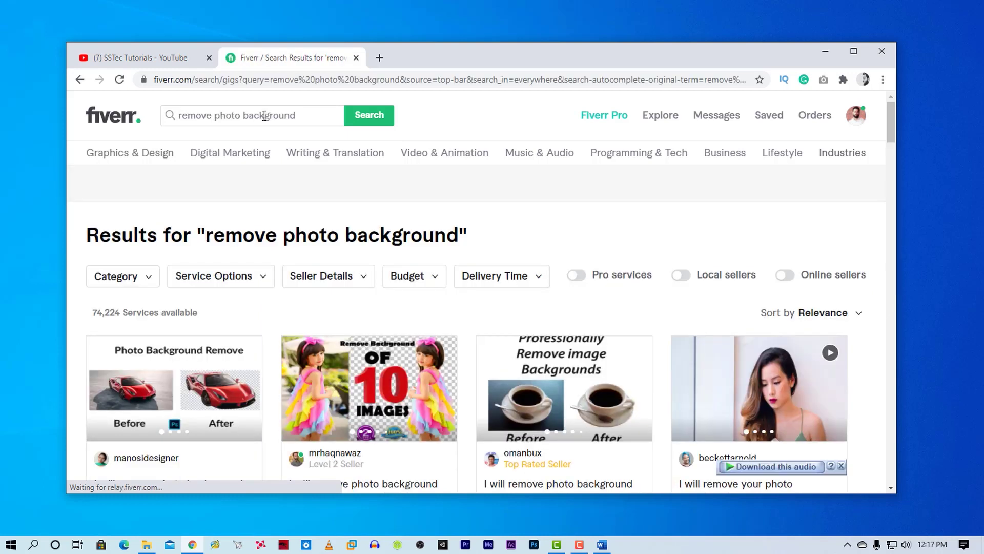
Examine the photo background removal gigs in the results, including their sellers, ratings and starting prices.
scroll(374, 282, "down", 4)
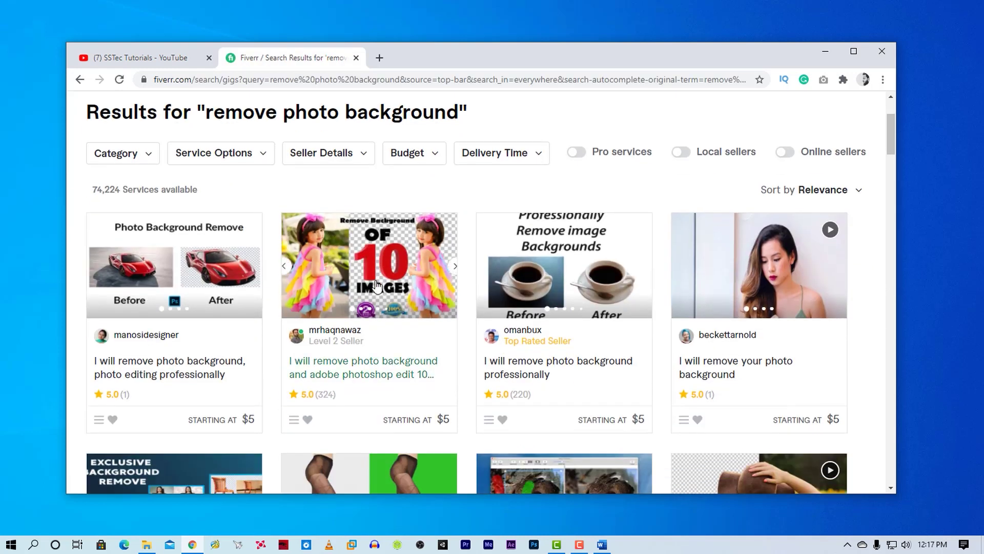
scroll(376, 283, "down", 5)
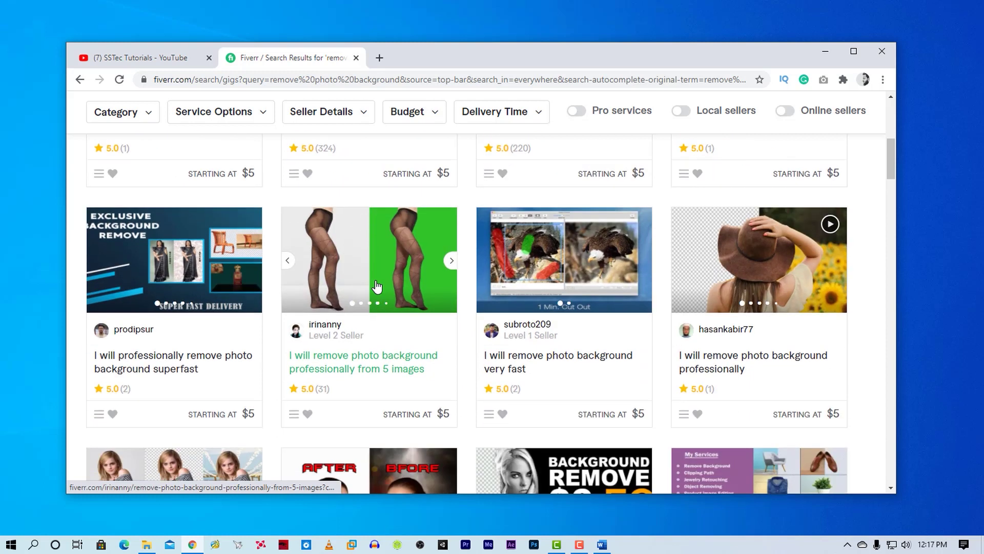
scroll(377, 286, "down", 4)
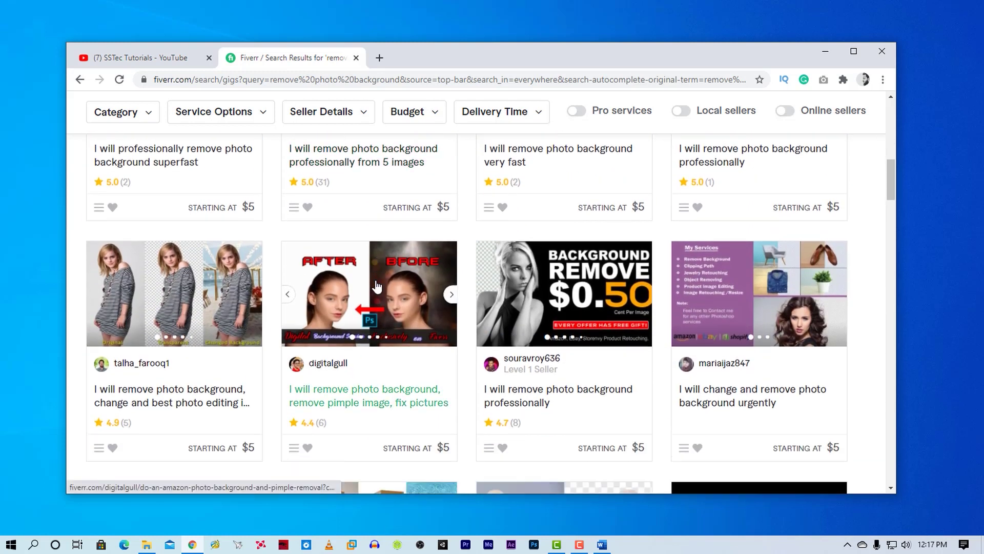
scroll(377, 287, "down", 4)
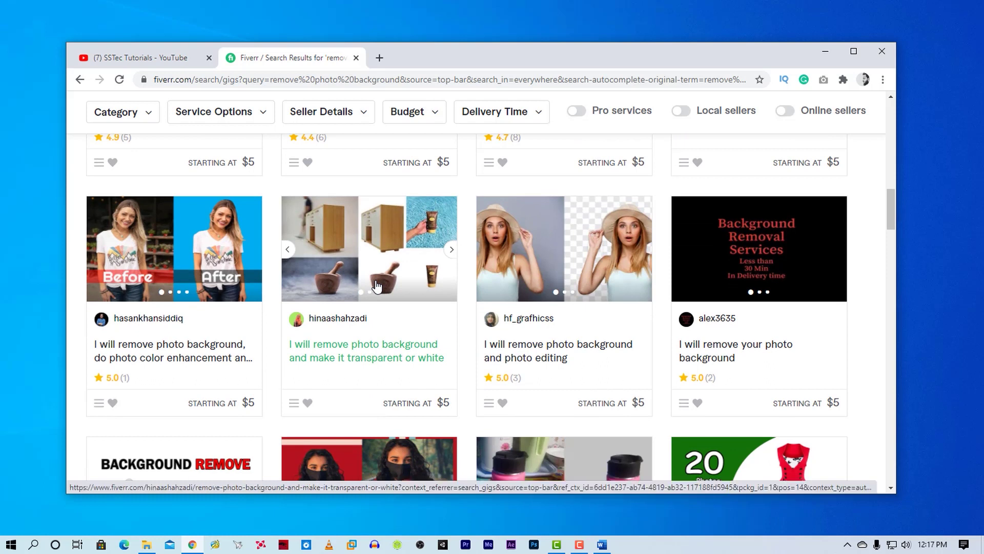
scroll(377, 285, "down", 4)
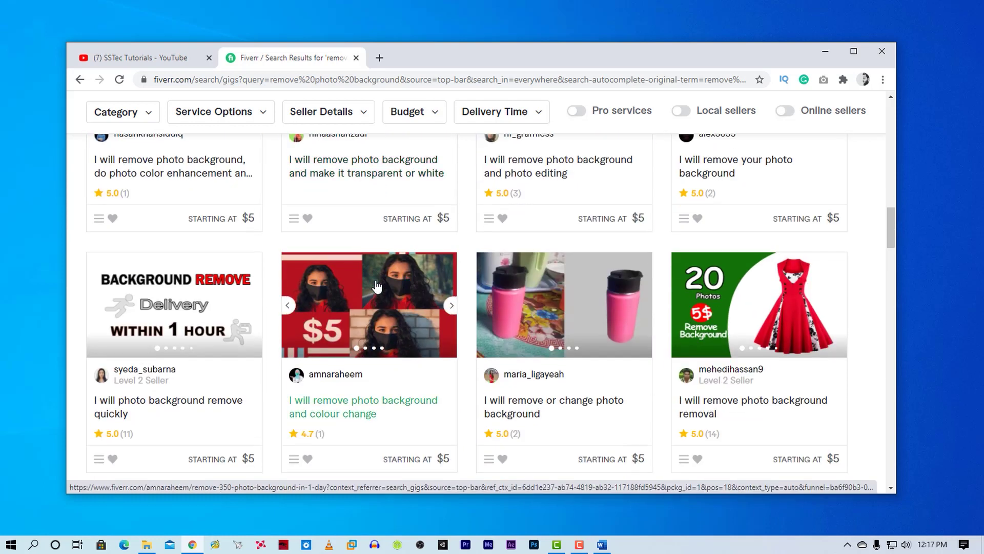
scroll(376, 286, "up", 2)
scroll(377, 286, "up", 13)
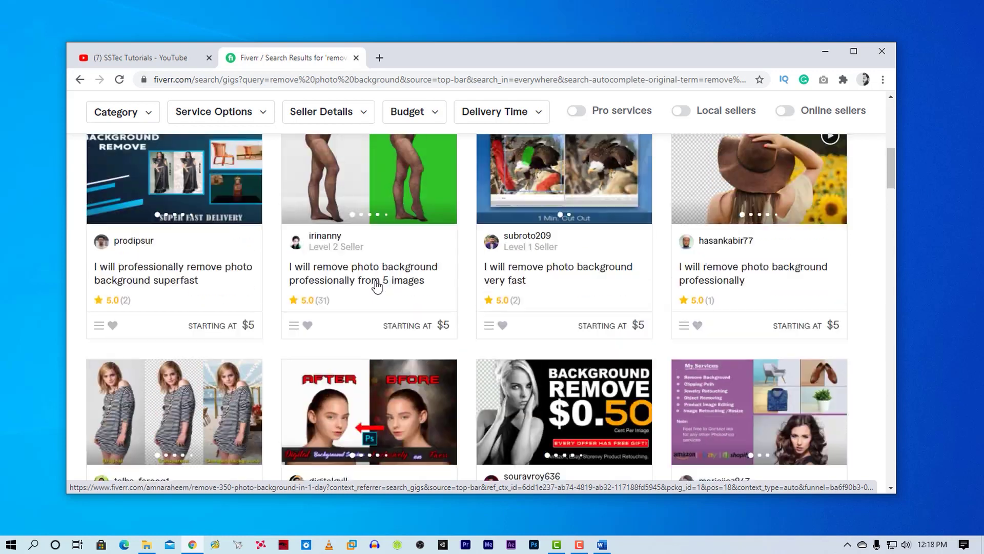
scroll(377, 286, "up", 4)
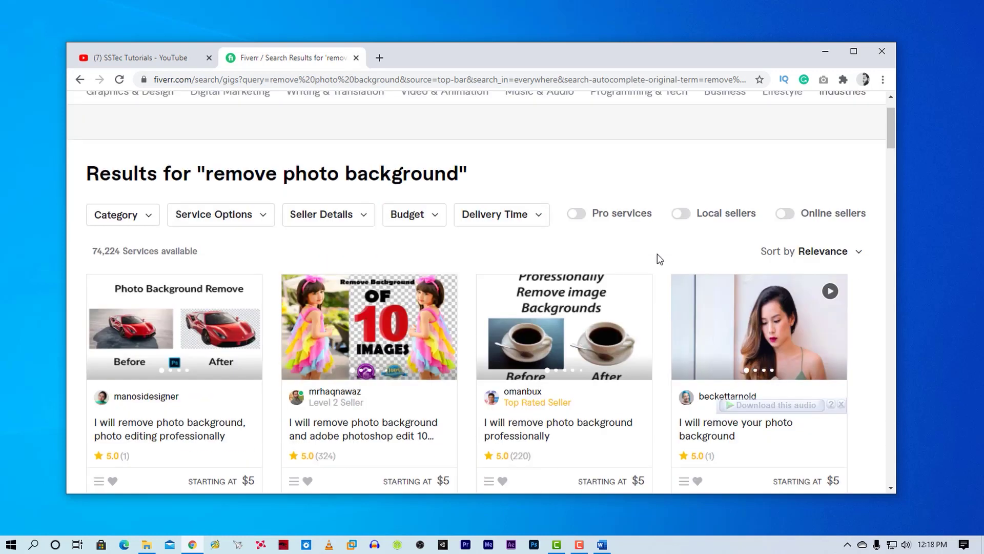
scroll(657, 255, "up", 1)
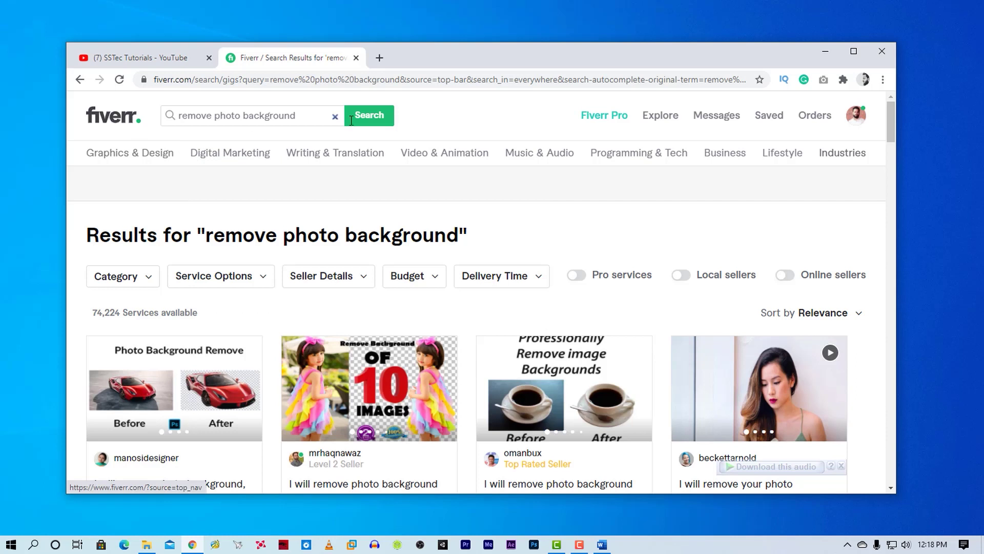
Search Google for "remove bg" in a new tab and open the remove.bg website.
left_click(379, 57)
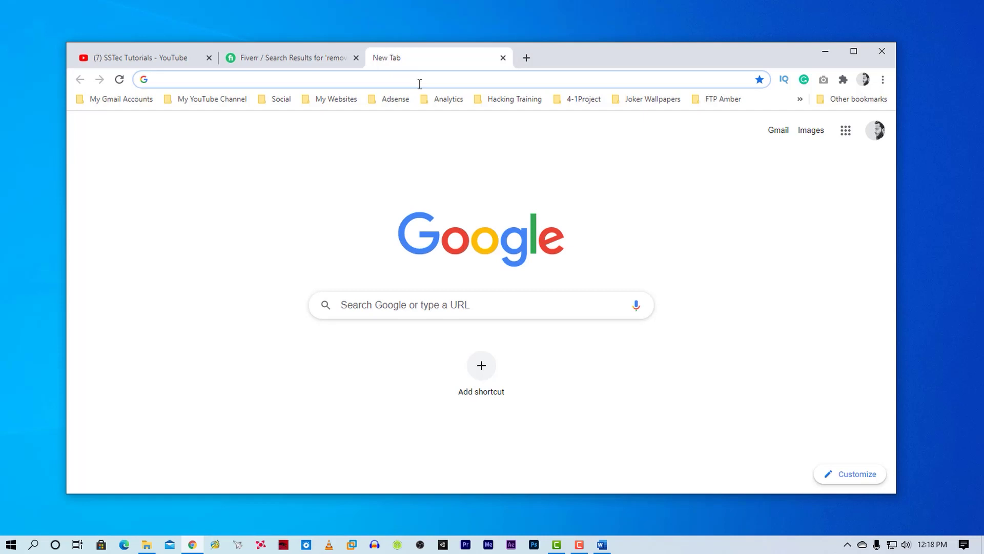
type("remove bg")
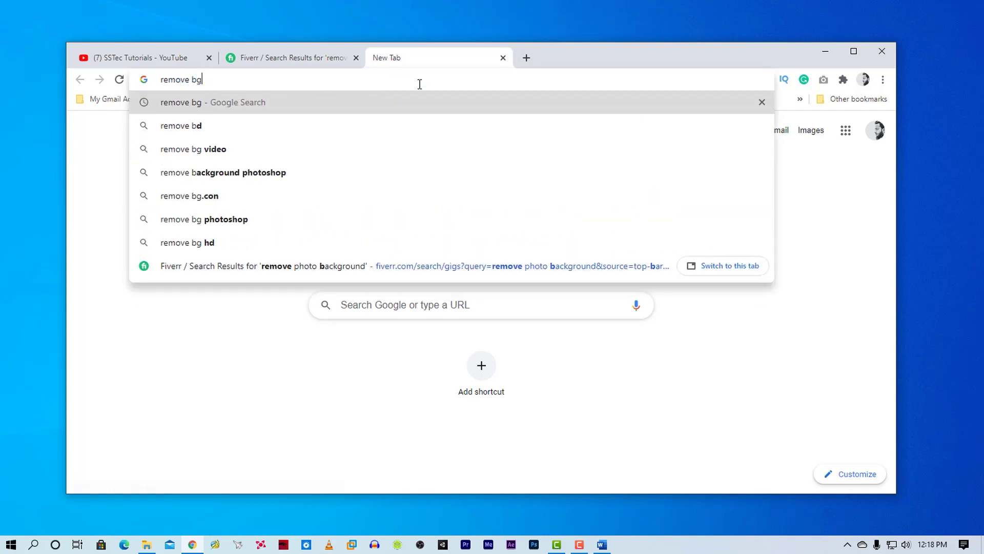
key("Return")
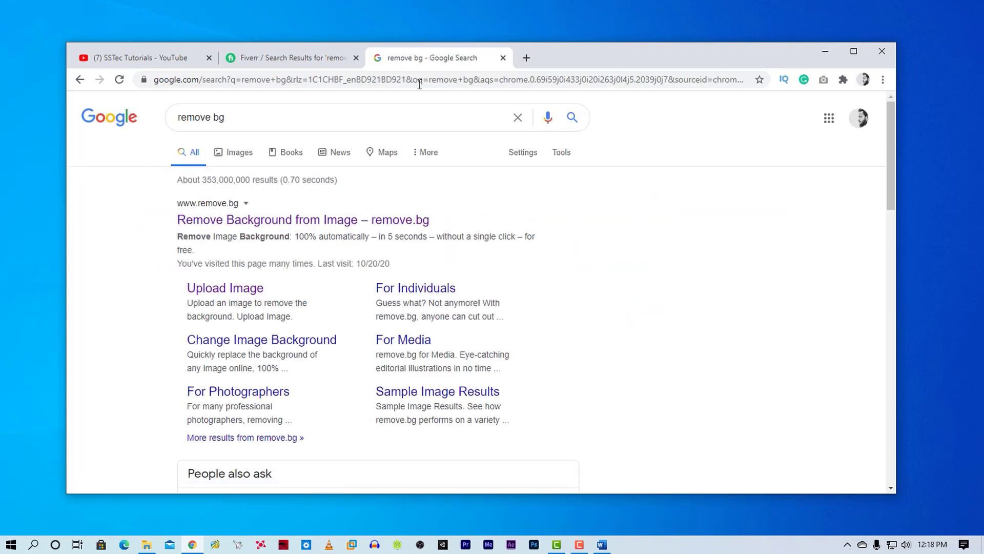
left_click(336, 221)
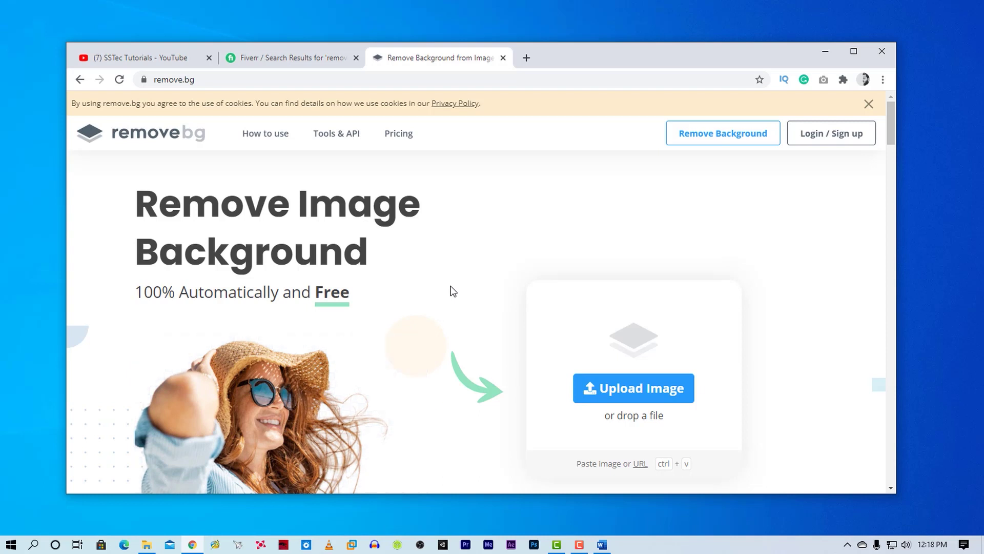
Check the images in the desktop's Photos folder and upload 1.jpeg from it for background removal.
scroll(454, 292, "down", 1)
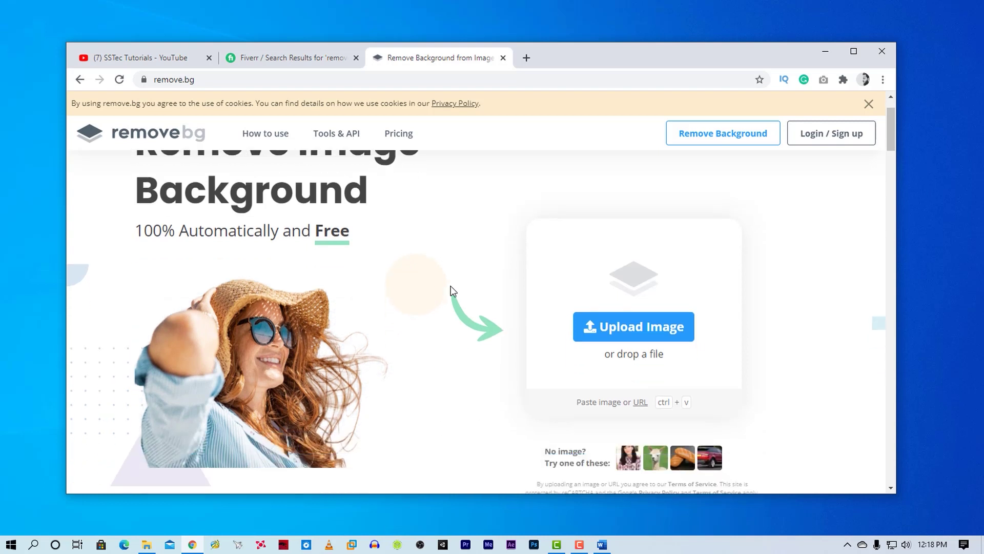
left_click(145, 546)
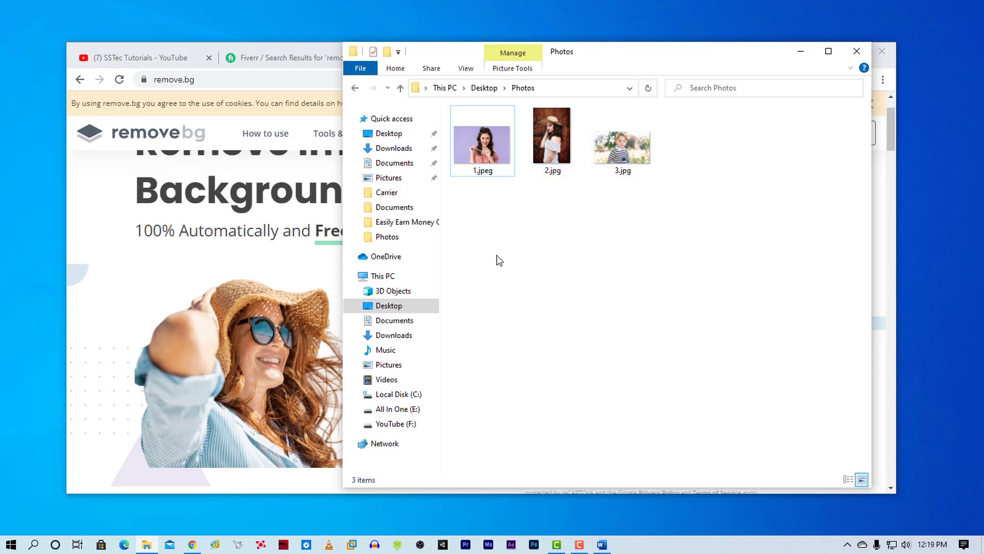
left_click(795, 54)
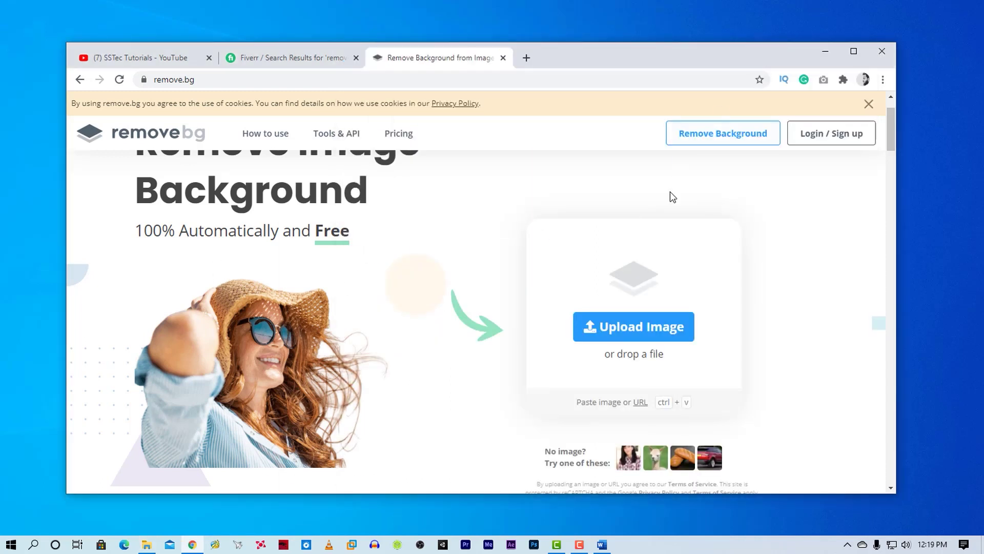
left_click(653, 330)
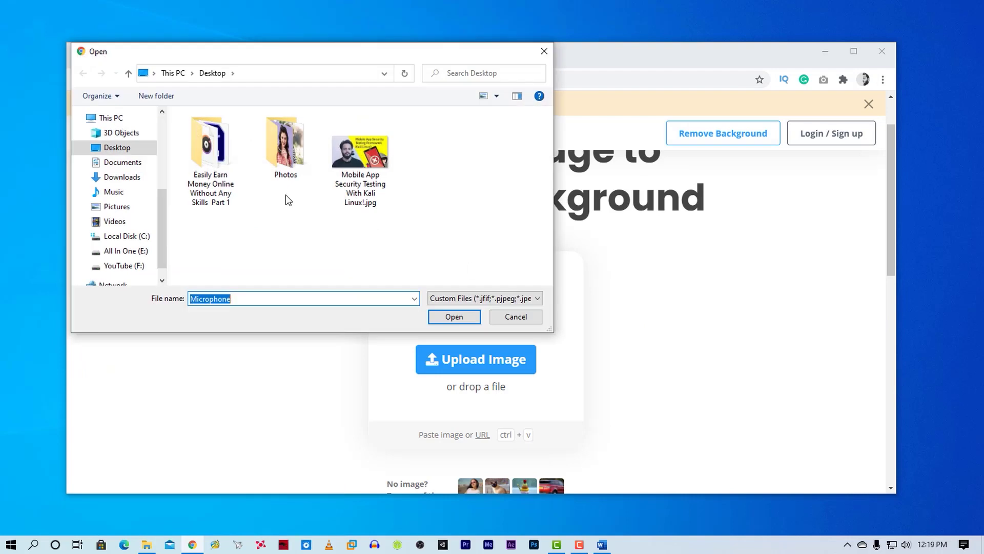
double_click(285, 146)
left_click(202, 157)
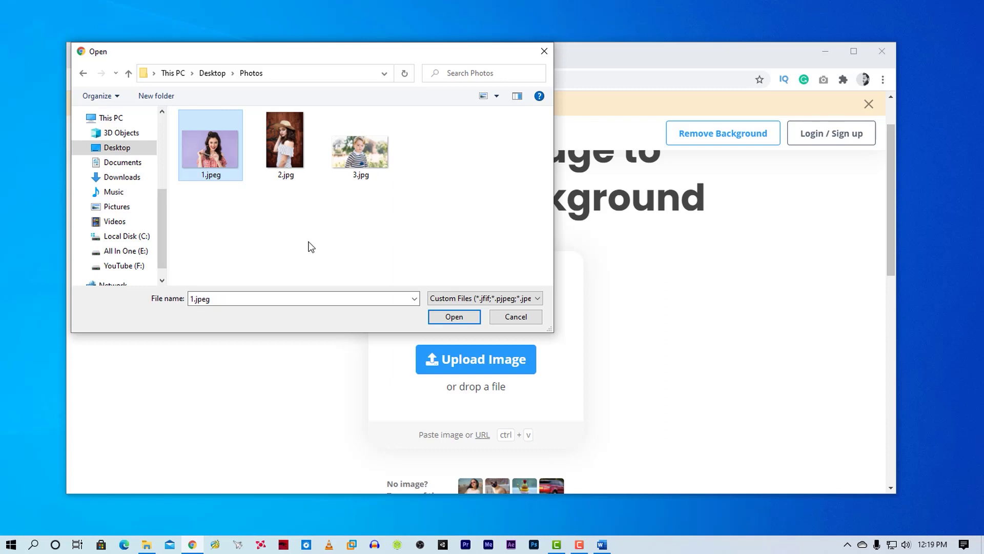
left_click(447, 316)
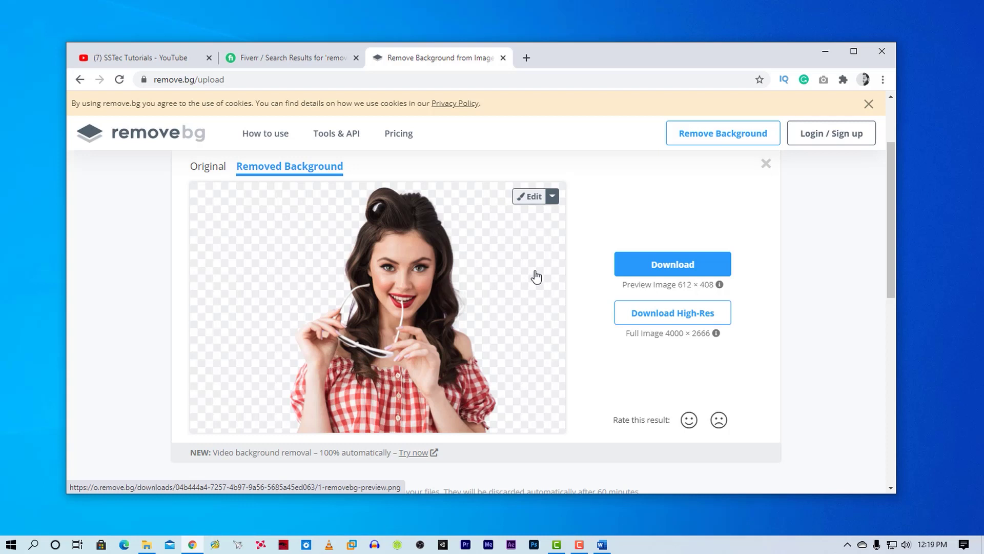
Upload 2.jpg from the Photos folder for background removal and check the cut-out result.
left_click(689, 140)
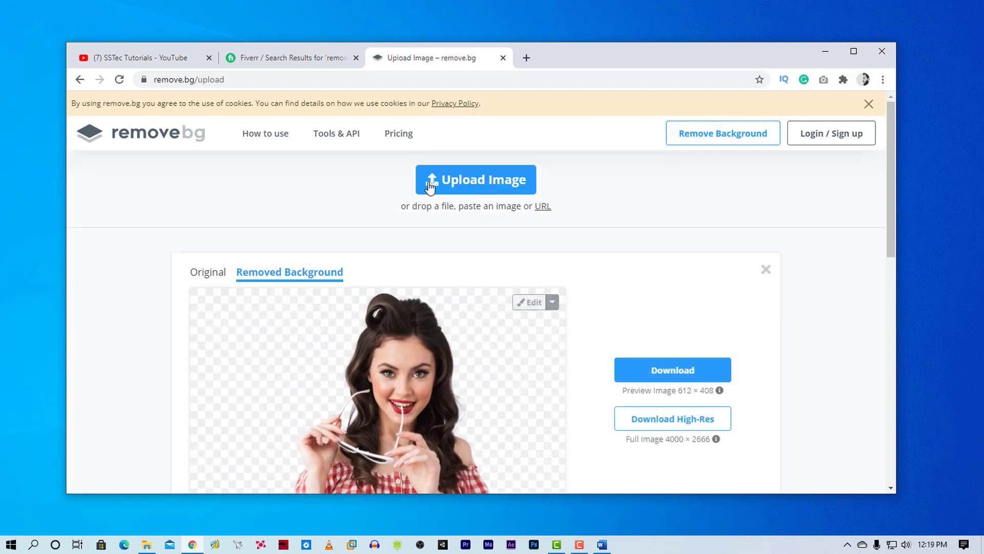
left_click(471, 184)
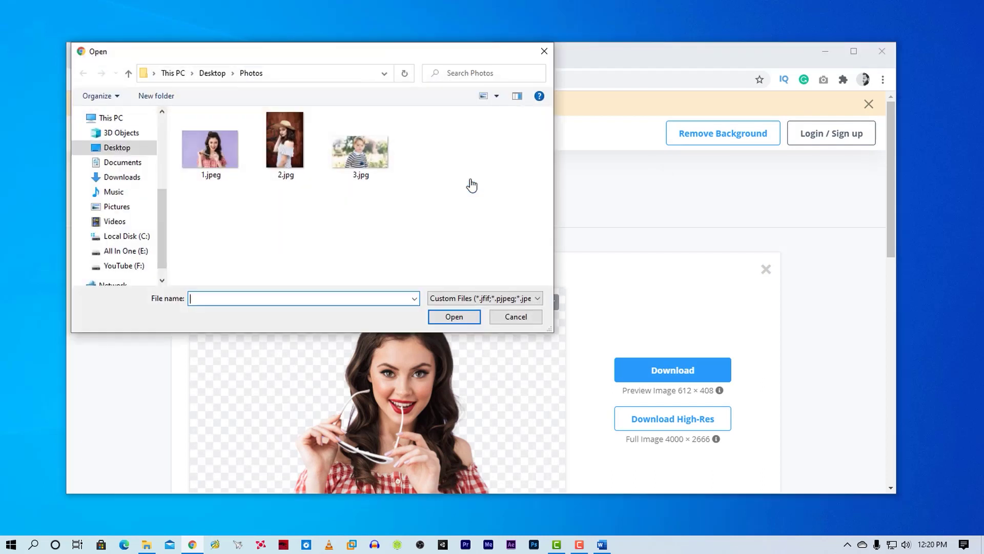
left_click(283, 156)
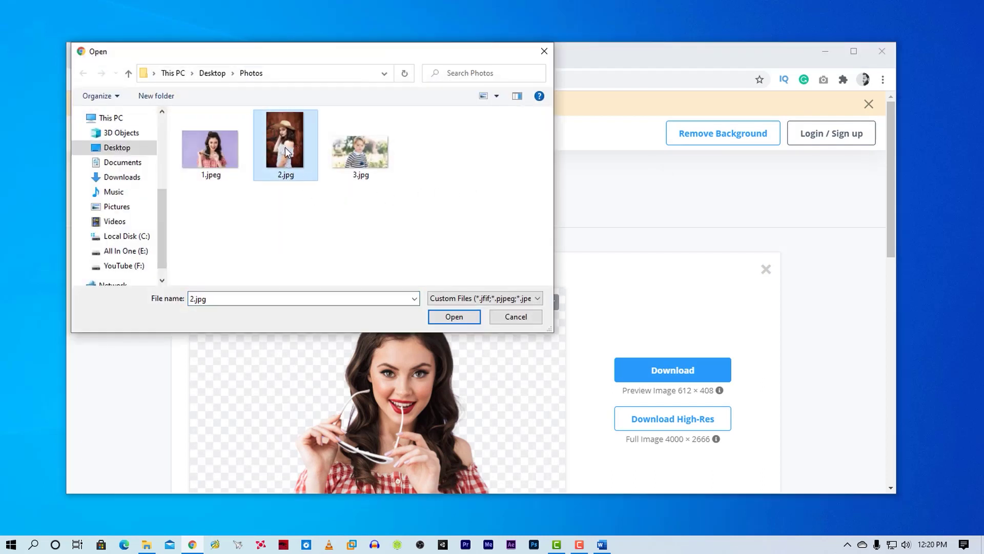
left_click(454, 316)
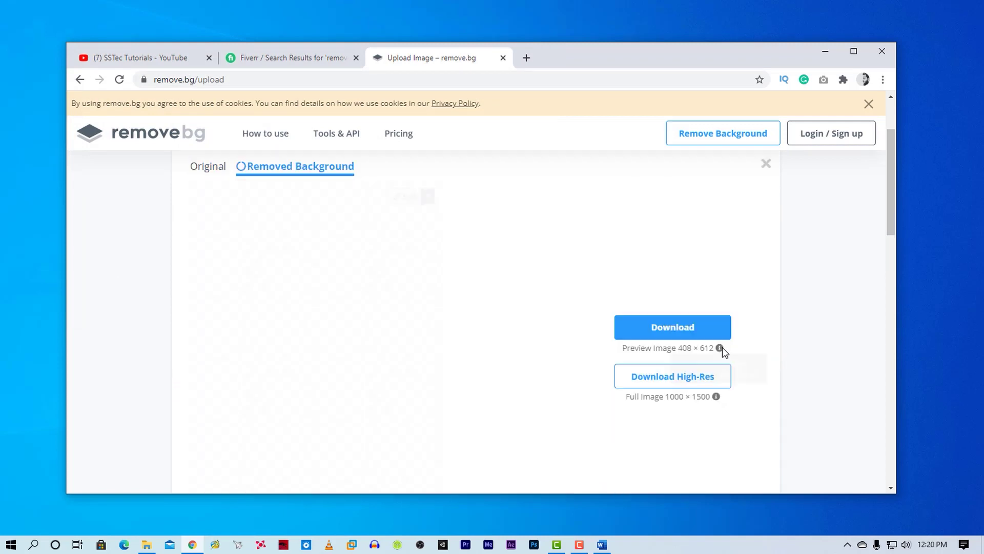
scroll(550, 326, "down", 1)
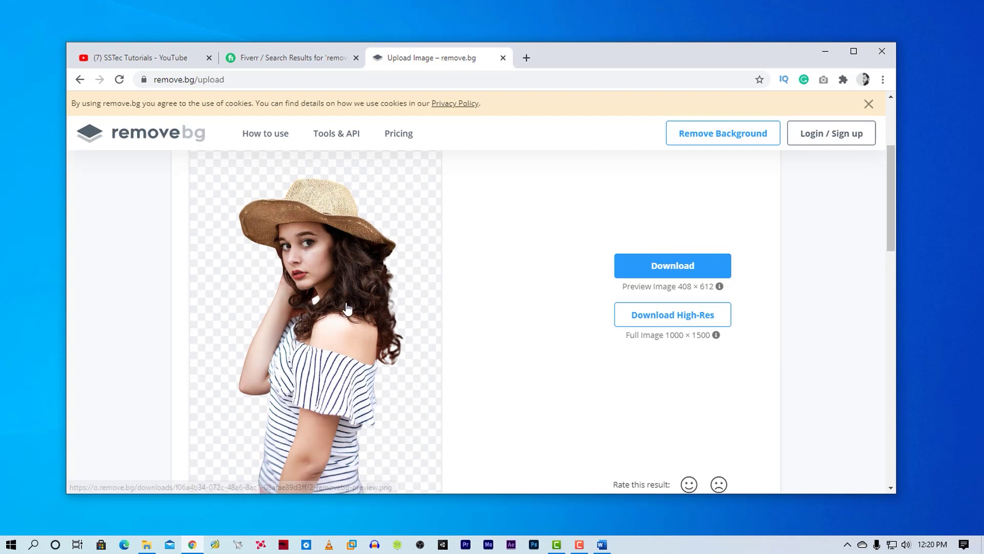
scroll(384, 306, "up", 1)
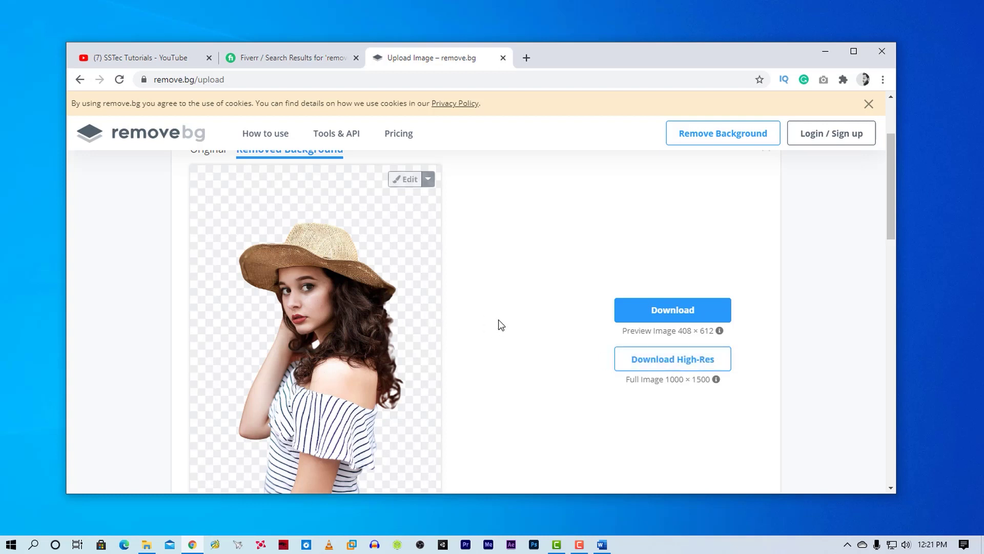
Return to the Fiverr home page and repeat the recent search for "remove photo background".
left_click(292, 57)
left_click(114, 126)
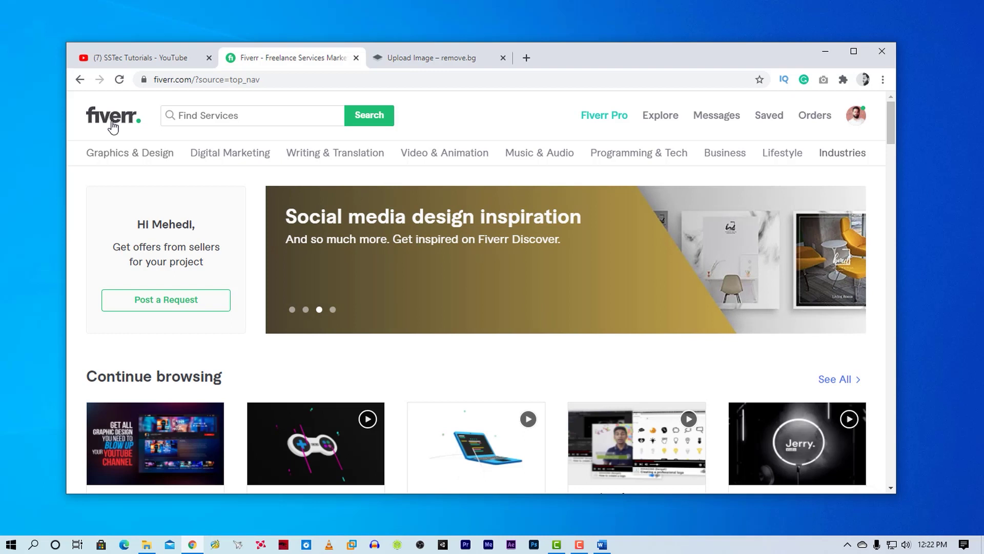
left_click(207, 118)
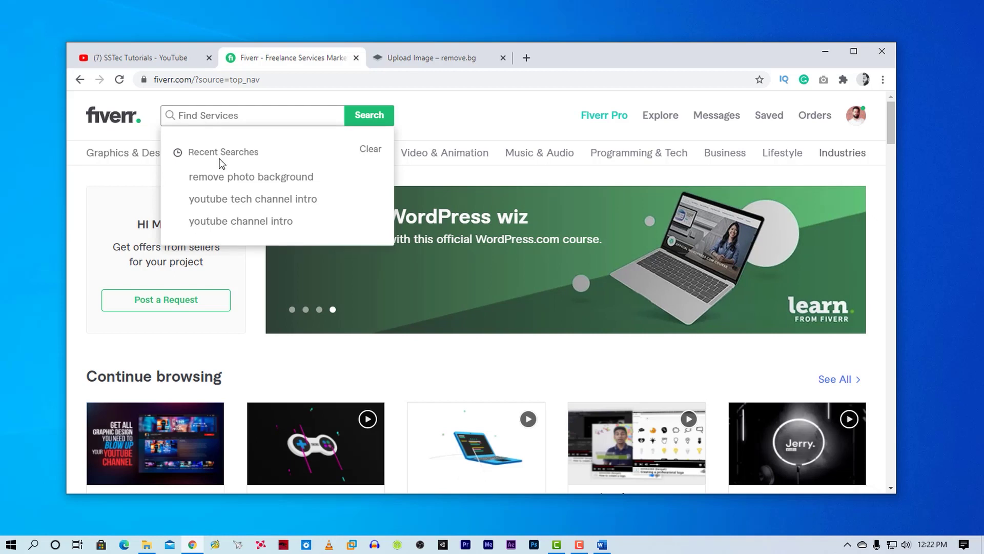
left_click(227, 177)
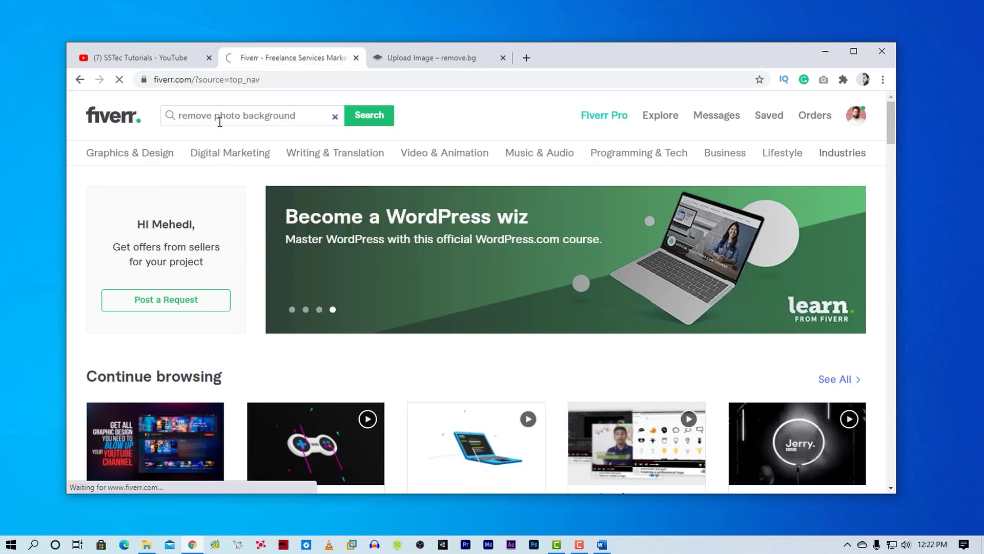
Open the gig "I will remove photo background, photo editing professionally" and examine its images, description and Basic, Standard and Premium packages.
scroll(417, 332, "down", 4)
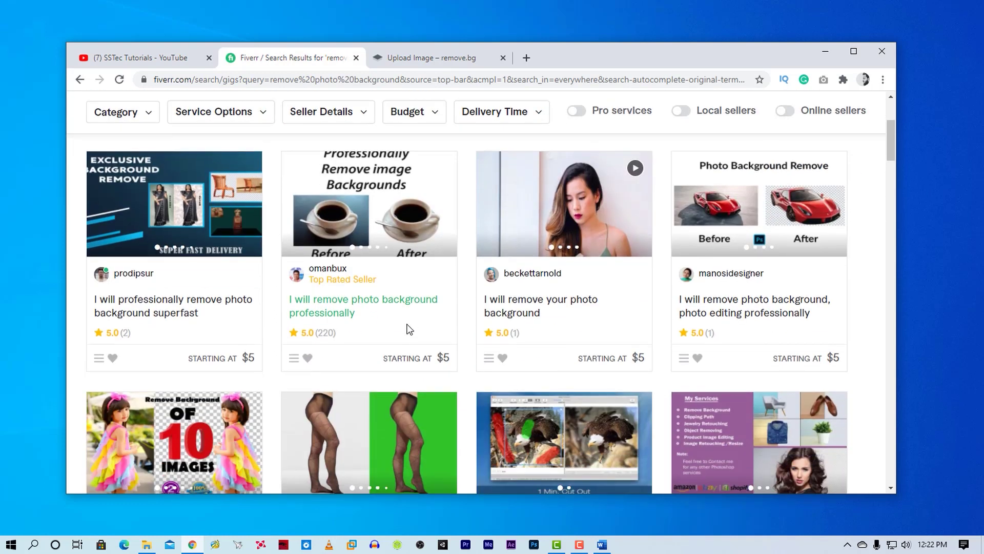
left_click(725, 307)
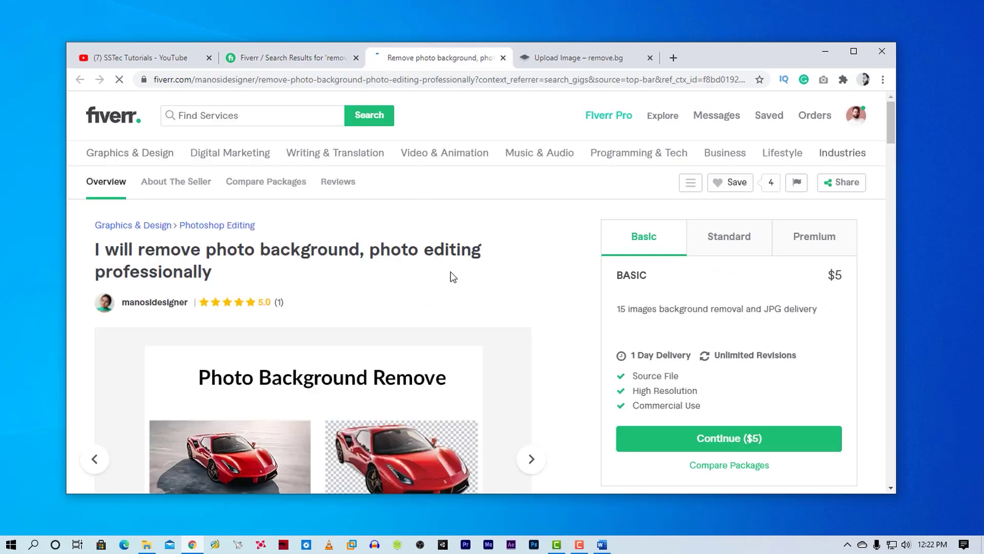
scroll(453, 276, "down", 4)
scroll(367, 354, "down", 2)
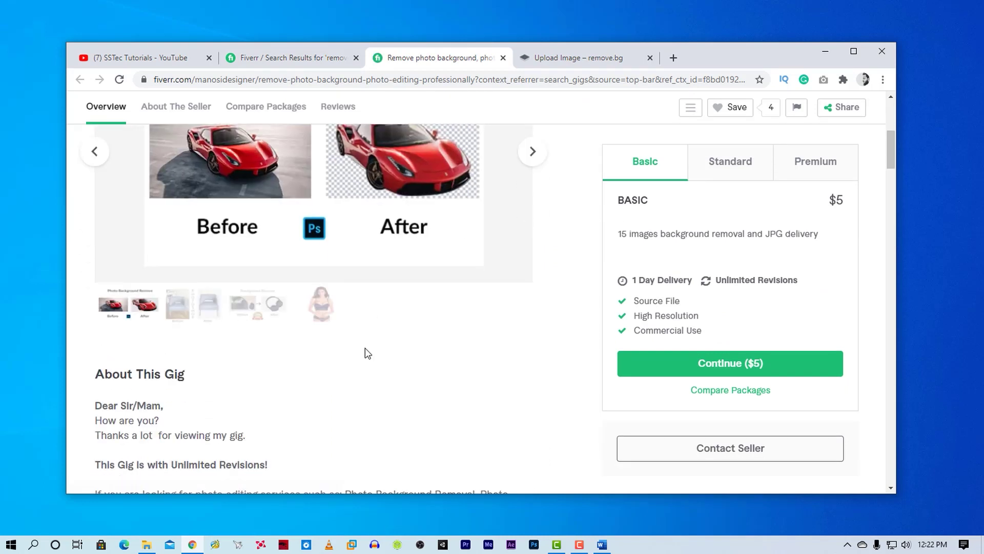
scroll(366, 353, "up", 5)
left_click(723, 172)
left_click(800, 164)
left_click(640, 163)
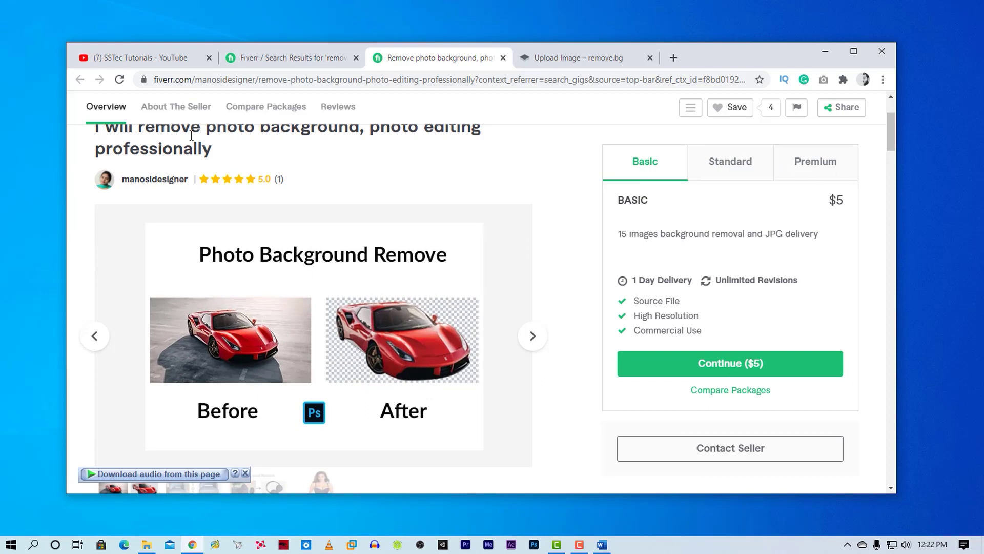
scroll(264, 179, "up", 3)
scroll(343, 257, "down", 4)
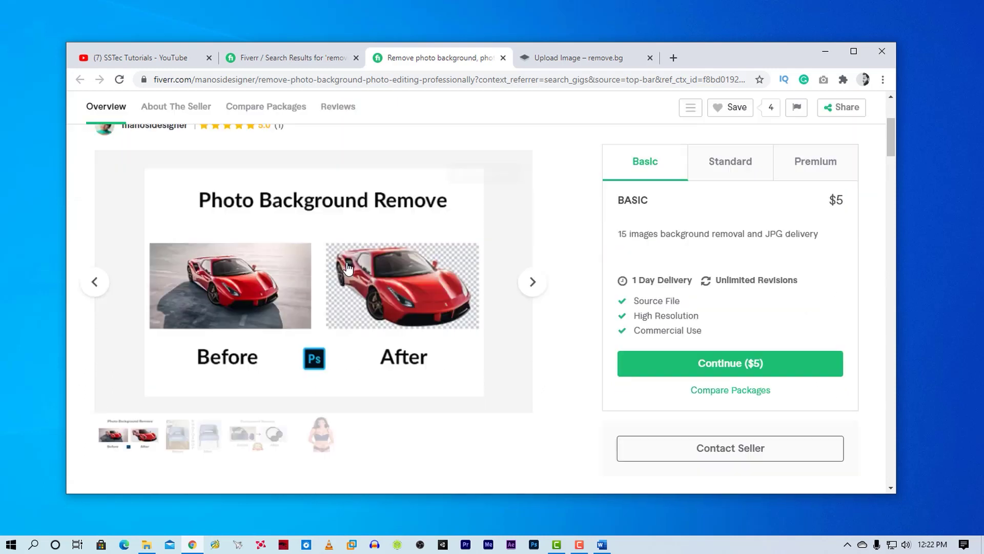
scroll(338, 260, "up", 4)
Open the seller profile from the Fiverr home page and start creating a new gig.
left_click(120, 125)
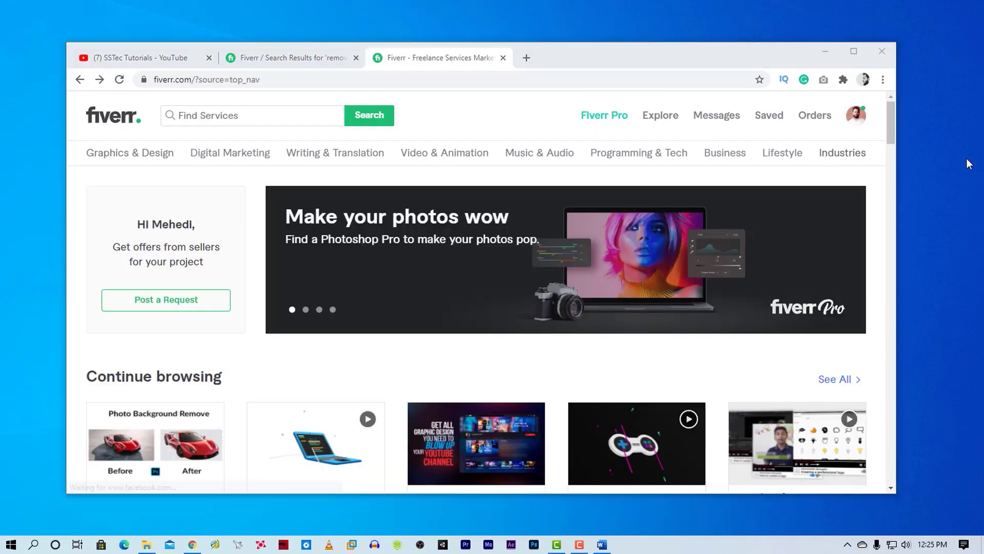
left_click(864, 123)
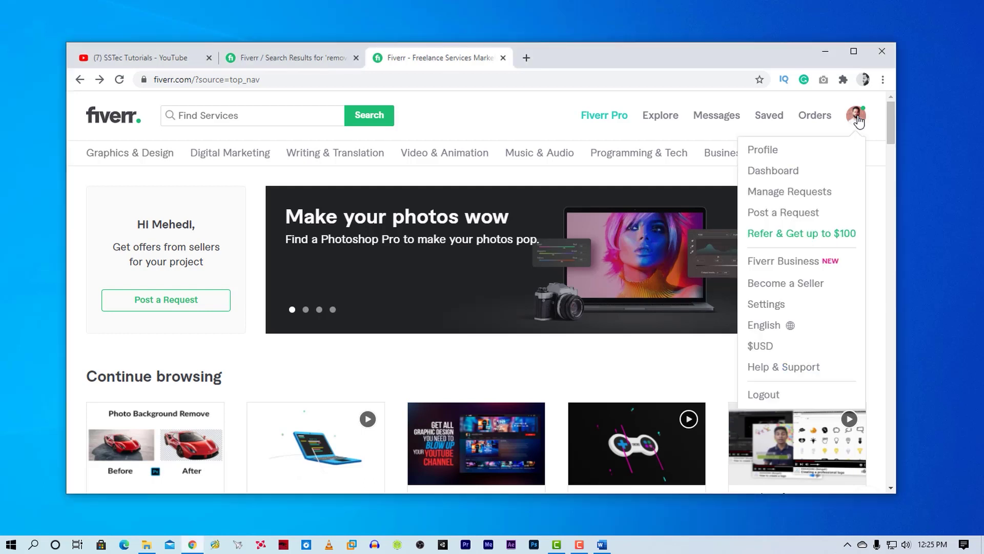
left_click(763, 150)
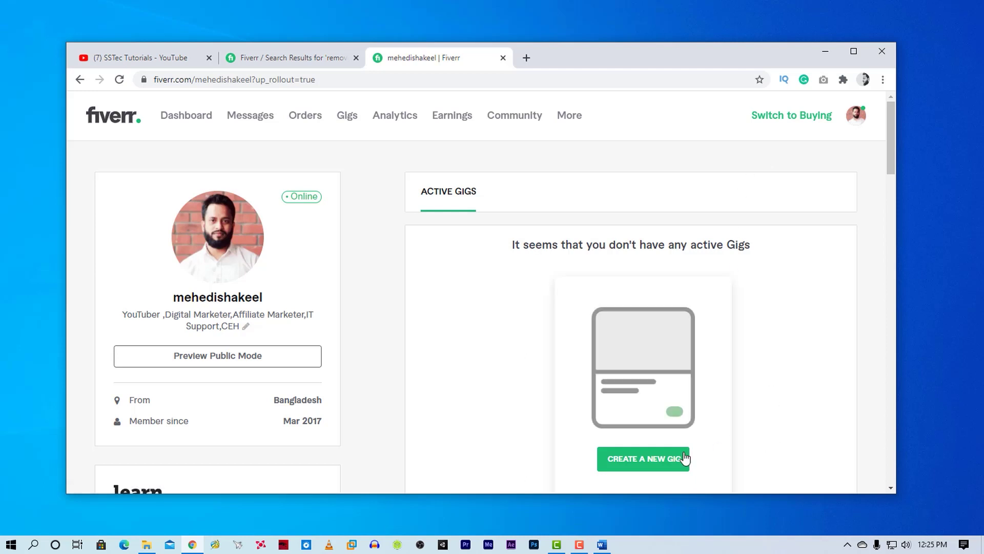
left_click(665, 465)
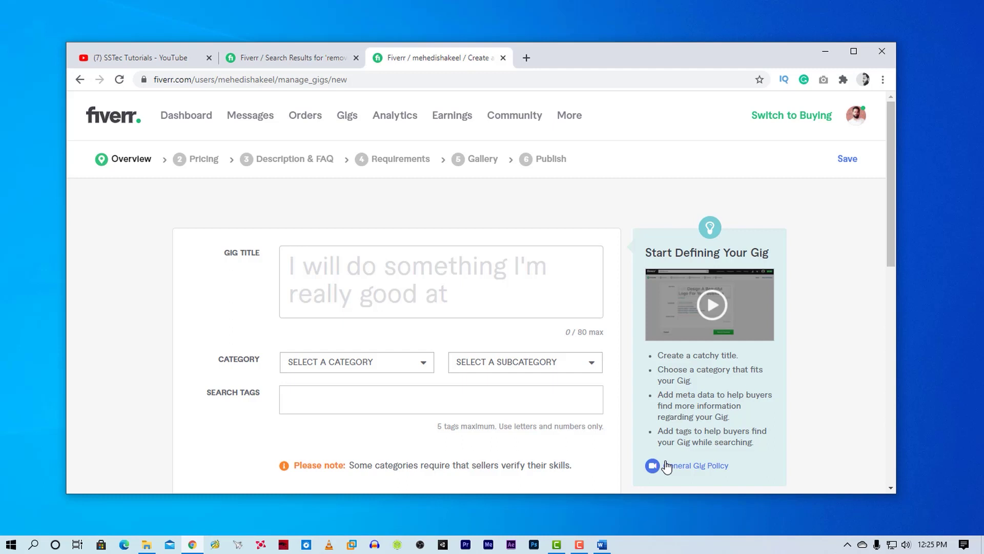
Enter "I will remove the photo background" as the gig title and look over the category and search tag fields.
left_click(411, 209)
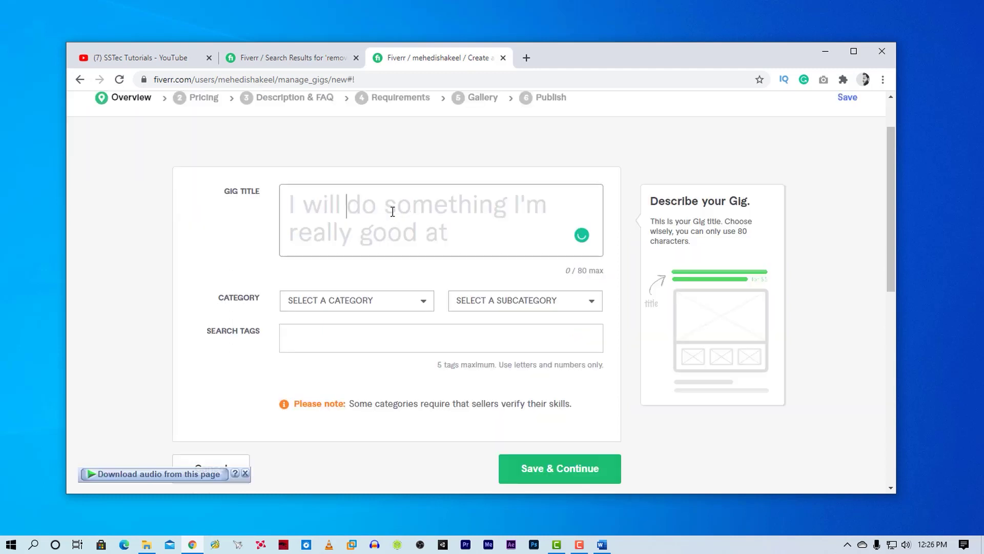
type("I will remove the photo background")
left_click(403, 273)
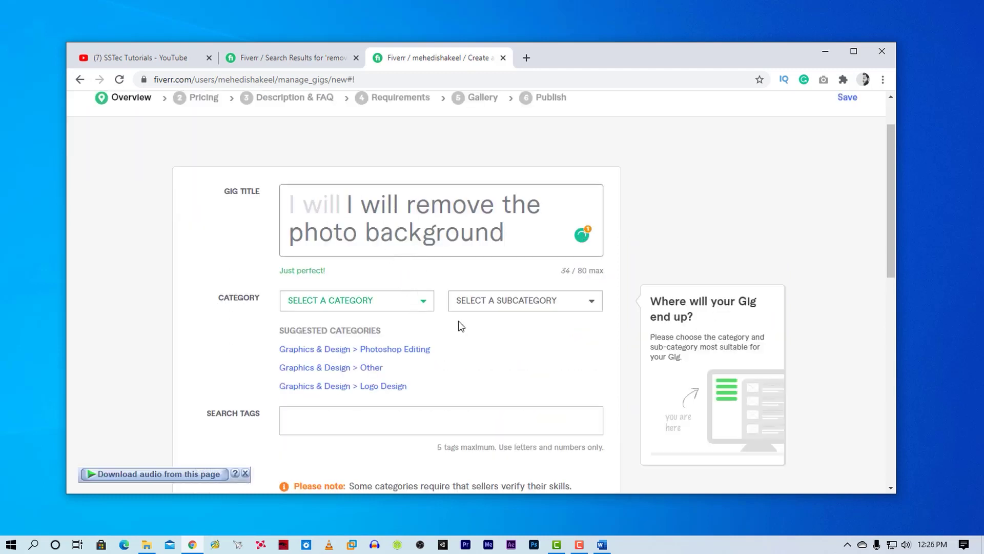
scroll(518, 367, "down", 3)
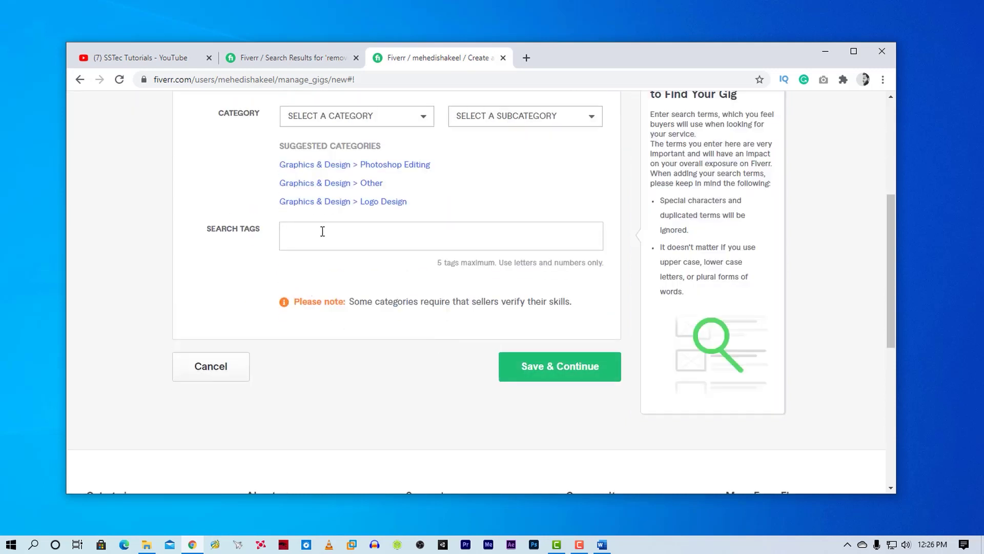
scroll(390, 336, "up", 2)
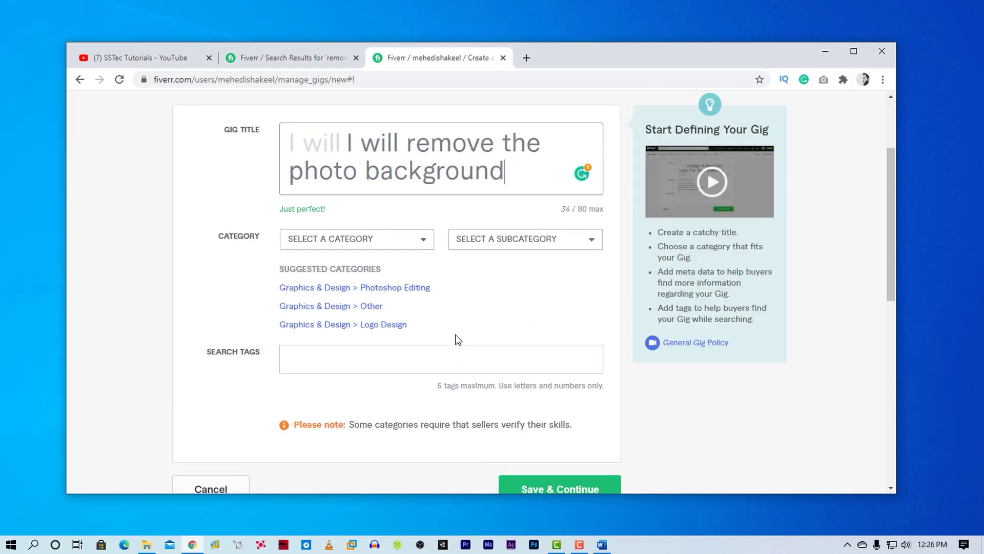
Switch back to the Fiverr search results and go to the Fiverr home page from there.
key("ctrl+shift+Tab")
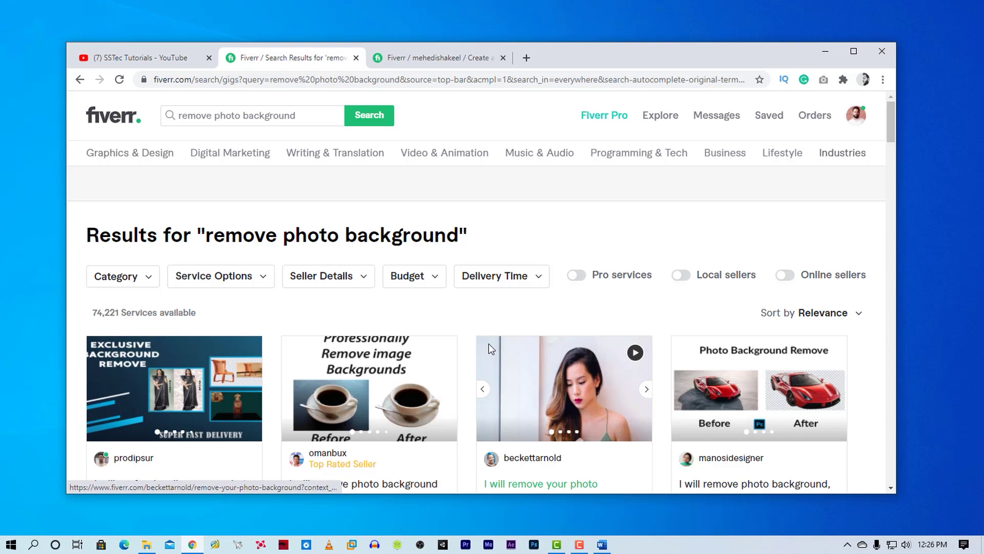
left_click(124, 115)
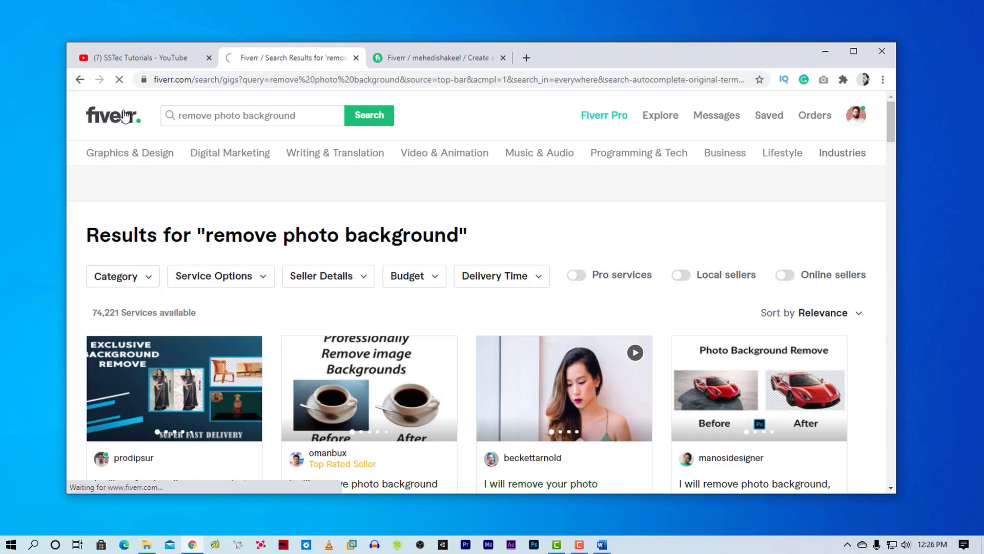